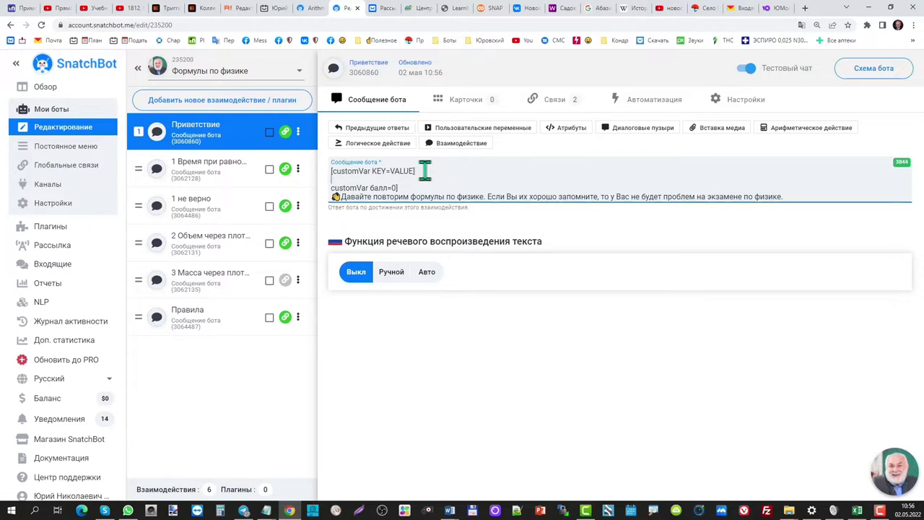
Restore the [customVar балл=0] tag in the greeting message on its own line, one blank line below the sample [customVar KEY=VALUE] tag.
key("BackSpace")
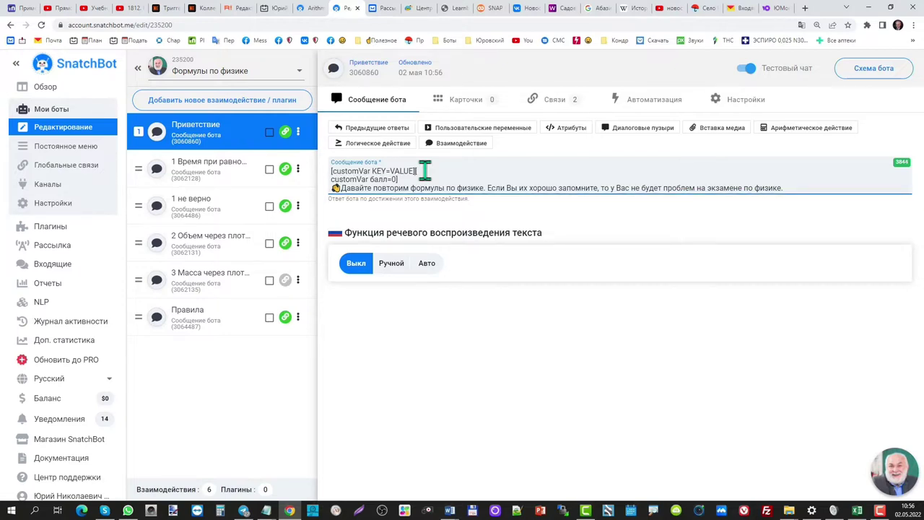
key("Return")
key("BackSpace")
key("Return")
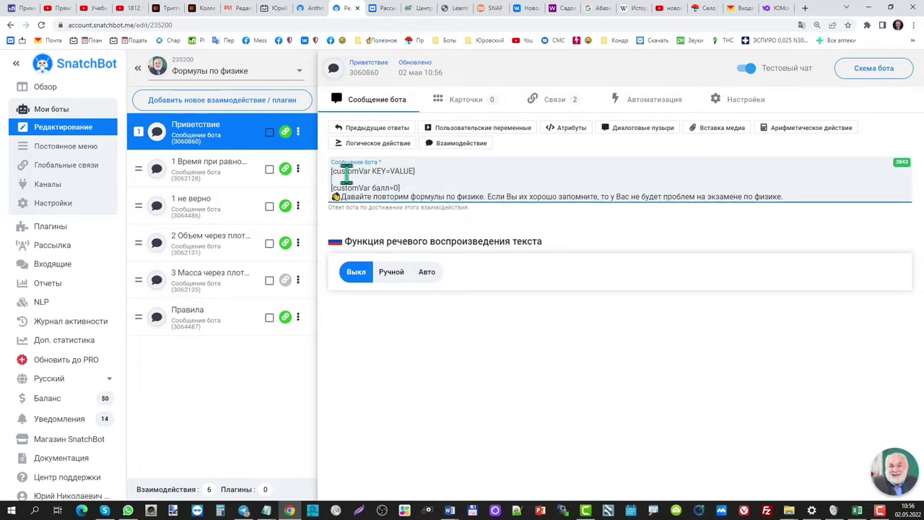
Remove the duplicate sample variable line above the [customVar балл=0] tag in the greeting message.
double_click(380, 170)
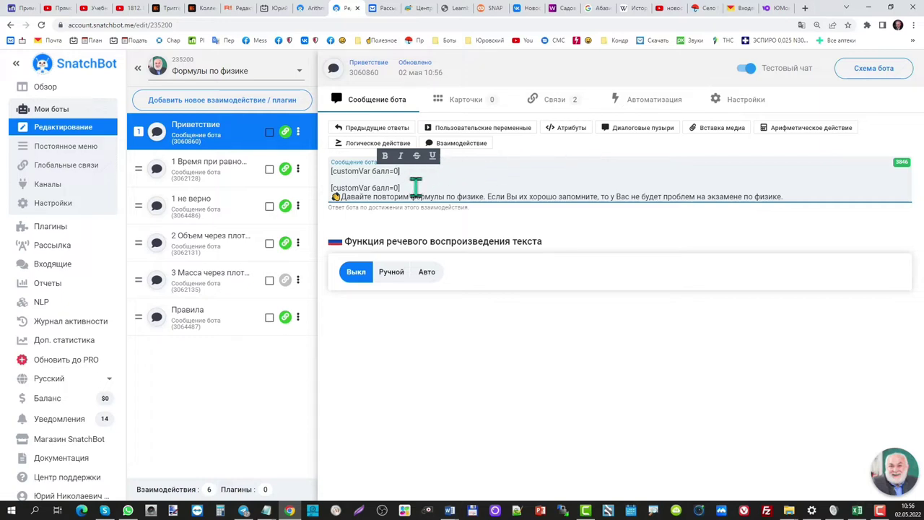
left_click_drag(401, 171, 325, 179)
key("Delete")
key("Delete")
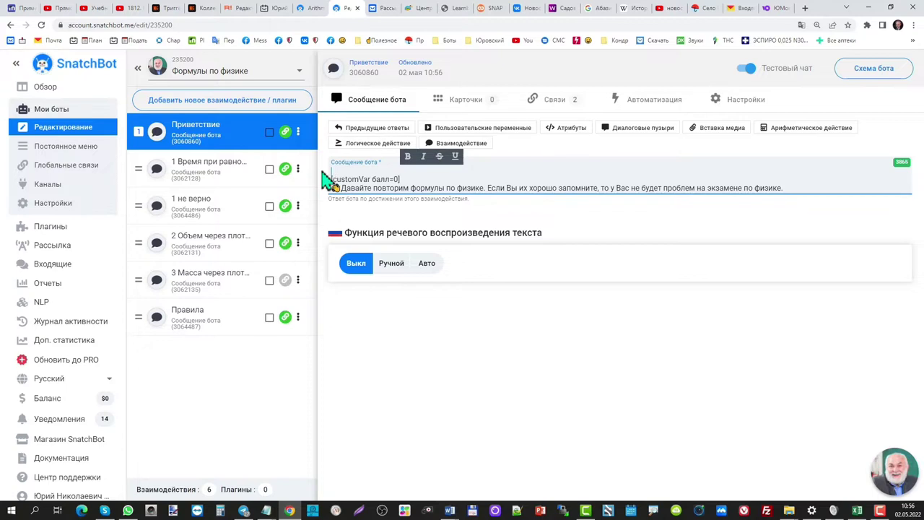
Open the interaction "2 Объем через плотность" and add blank lines after the [showVar=балл] tag in its message.
left_click(208, 181)
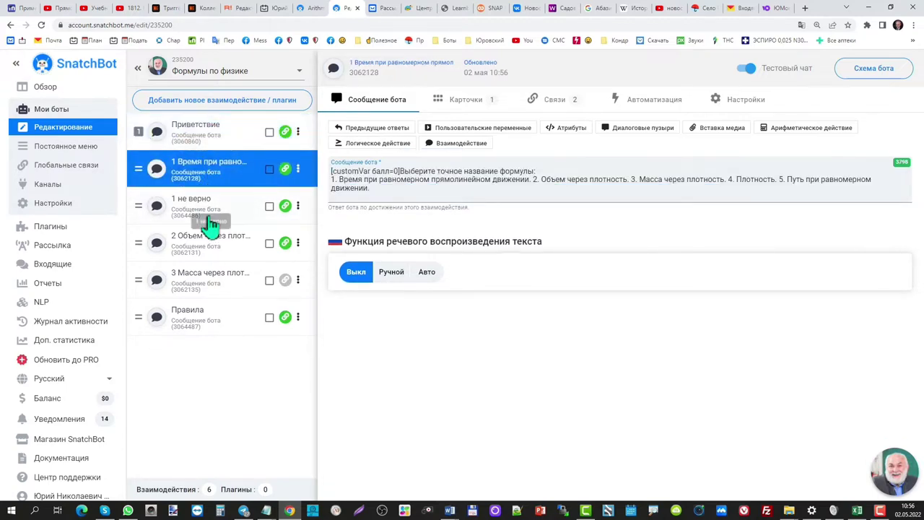
left_click(212, 245)
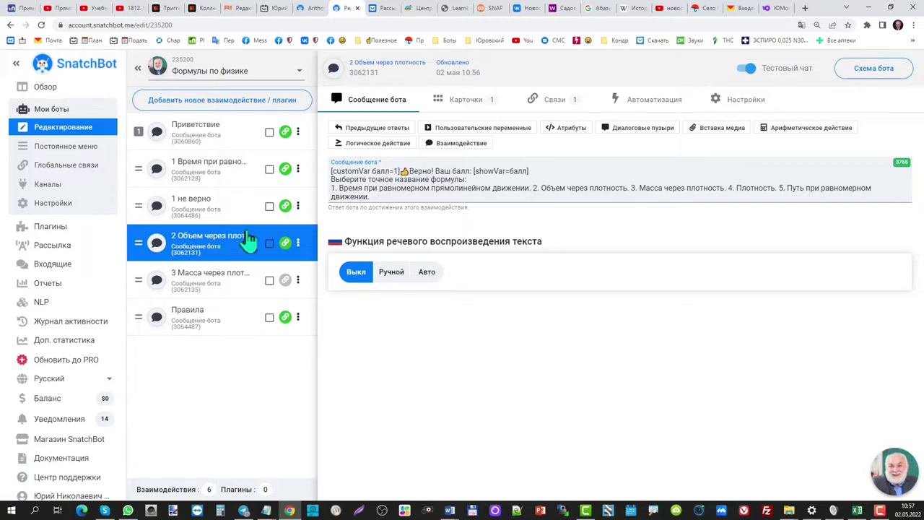
left_click(360, 180)
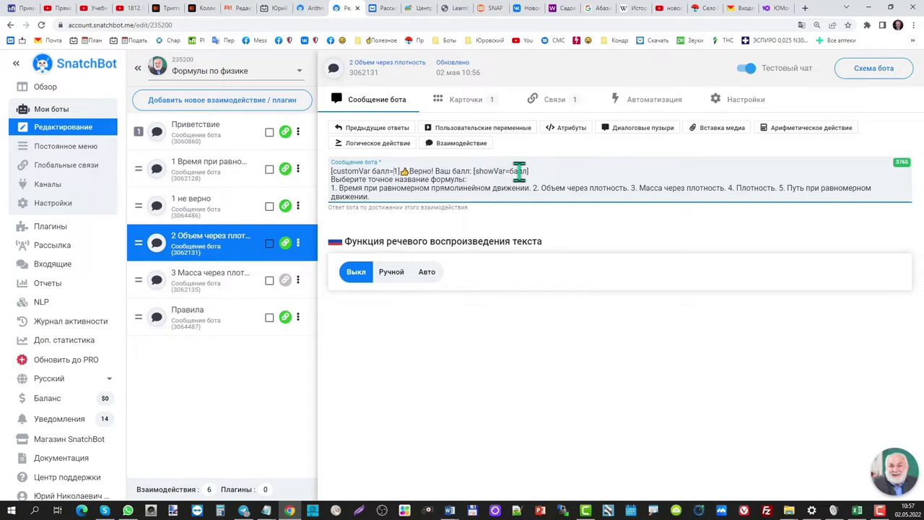
left_click(547, 171)
key("Return")
key("Return")
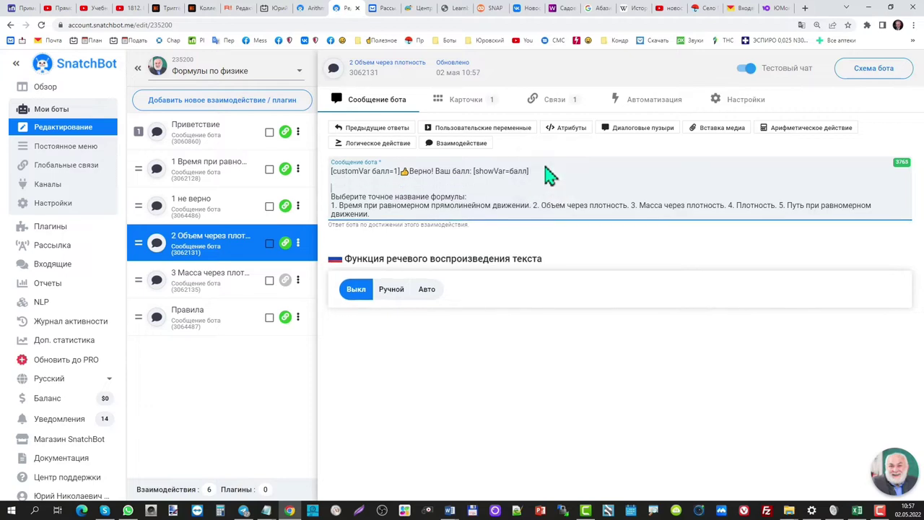
key("Return")
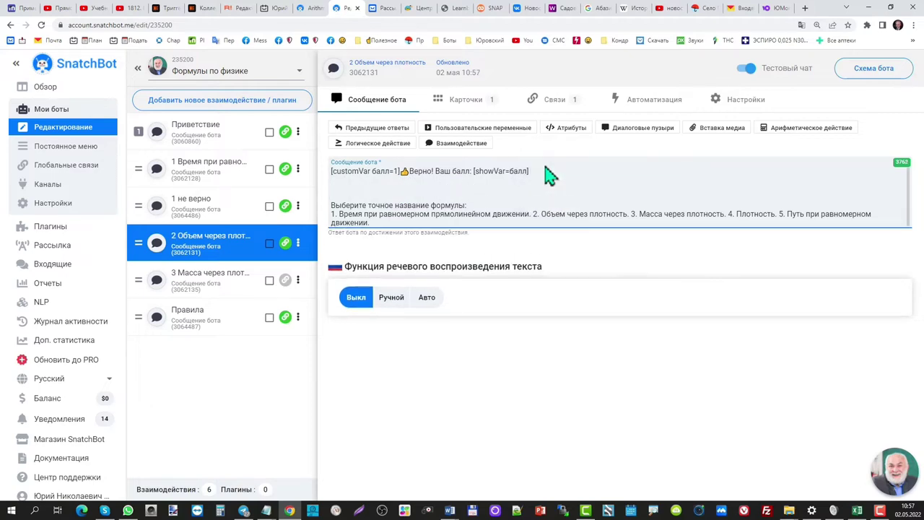
Try inserting the get-value tag [showVar=KEY] below the score line of the message, and delete it again.
left_click(514, 130)
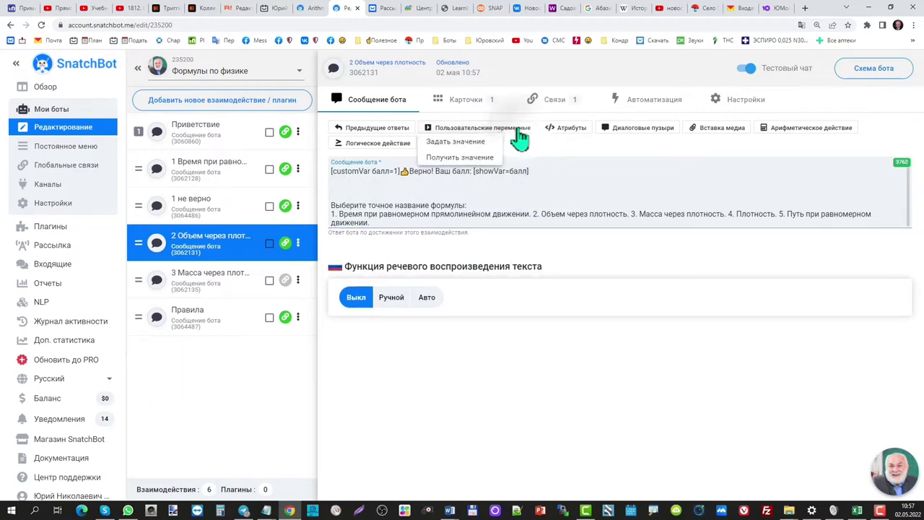
left_click(462, 157)
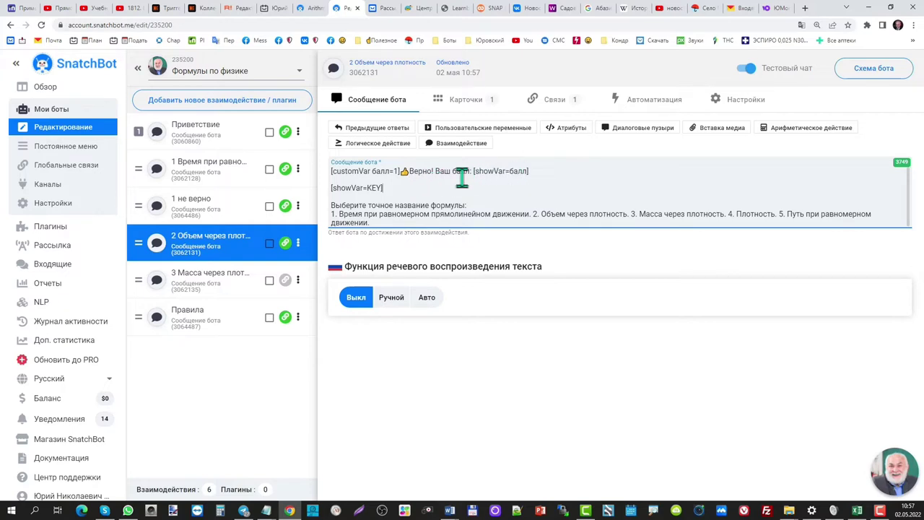
left_click_drag(410, 188, 330, 197)
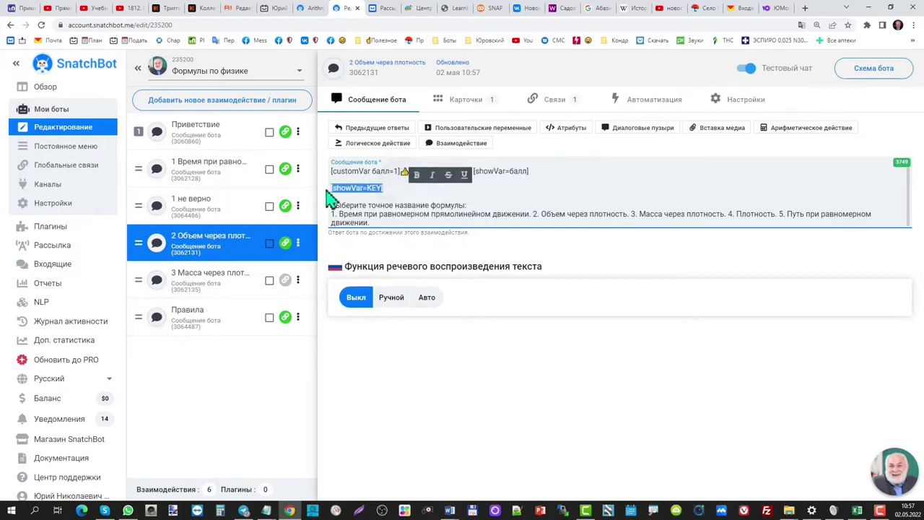
key("BackSpace")
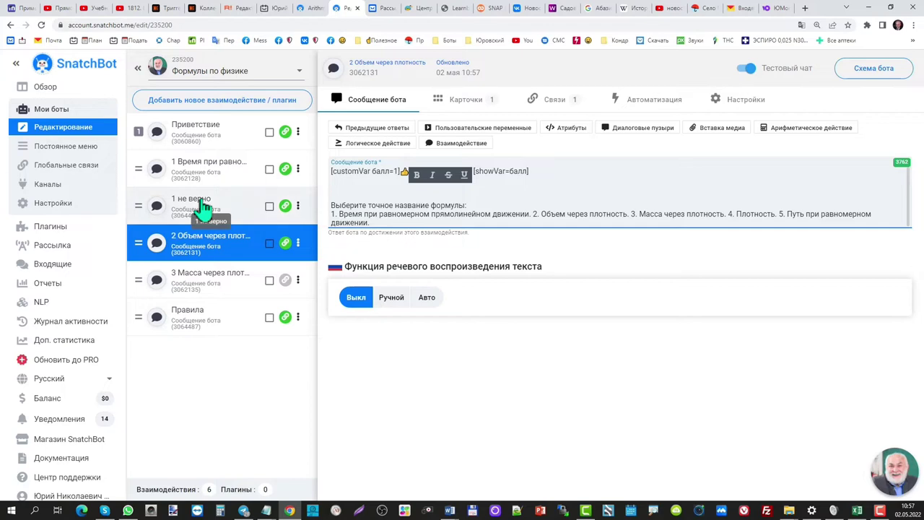
Review the available arithmetic operations and the "Арифметические функции" documentation with its formulas and custom variable examples, and return to the bot editor.
left_click(794, 136)
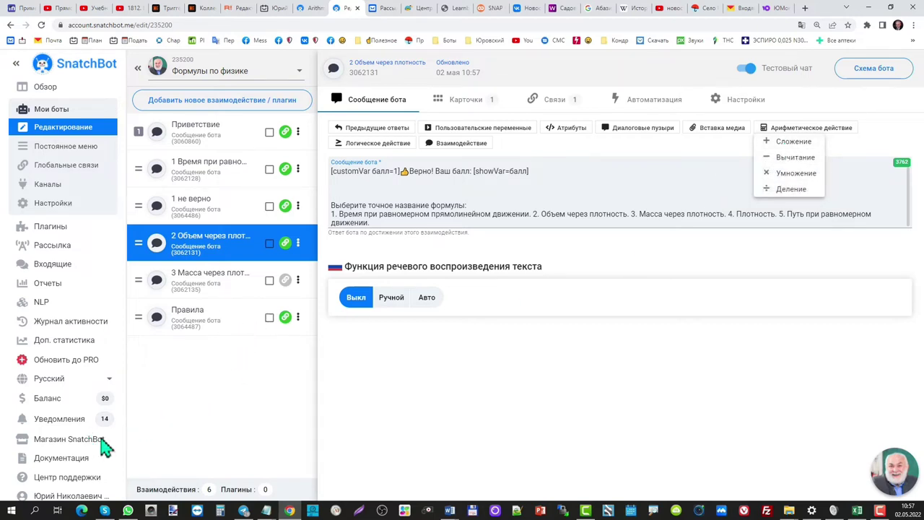
left_click(315, 10)
scroll(472, 182, "up", 8)
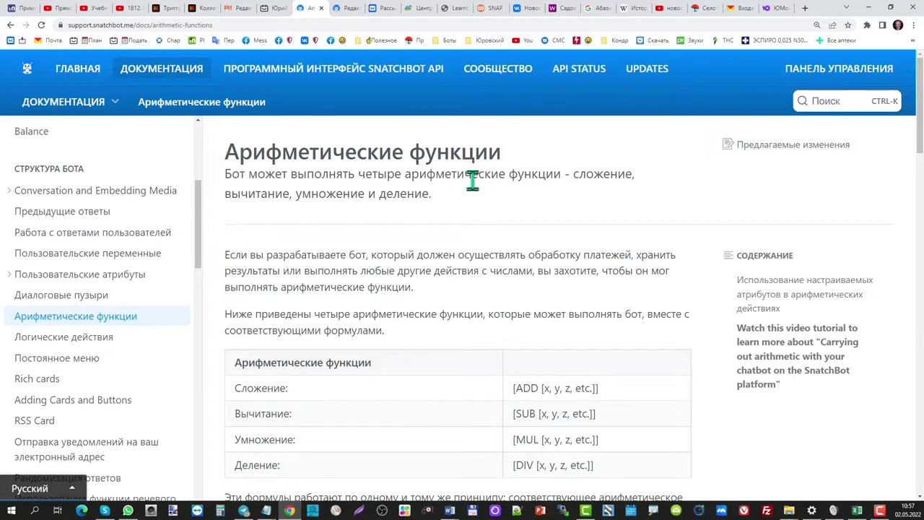
scroll(473, 181, "down", 15)
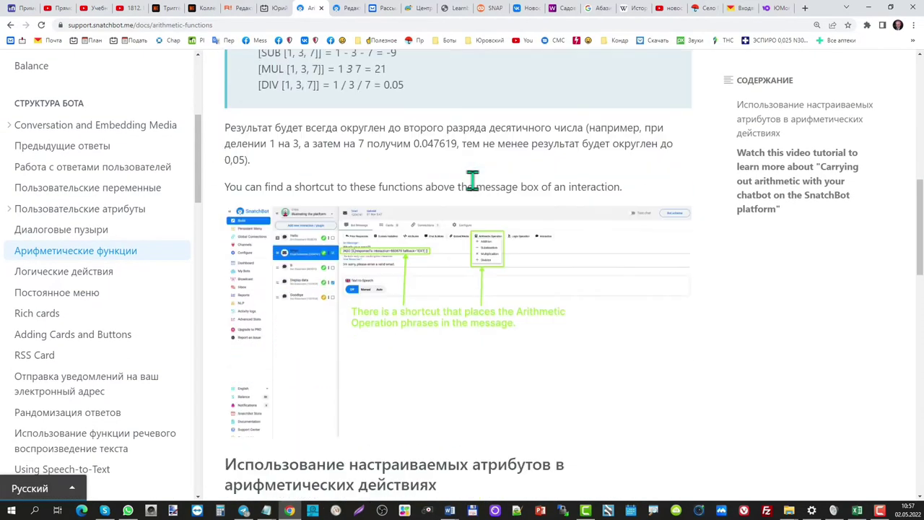
scroll(472, 182, "down", 10)
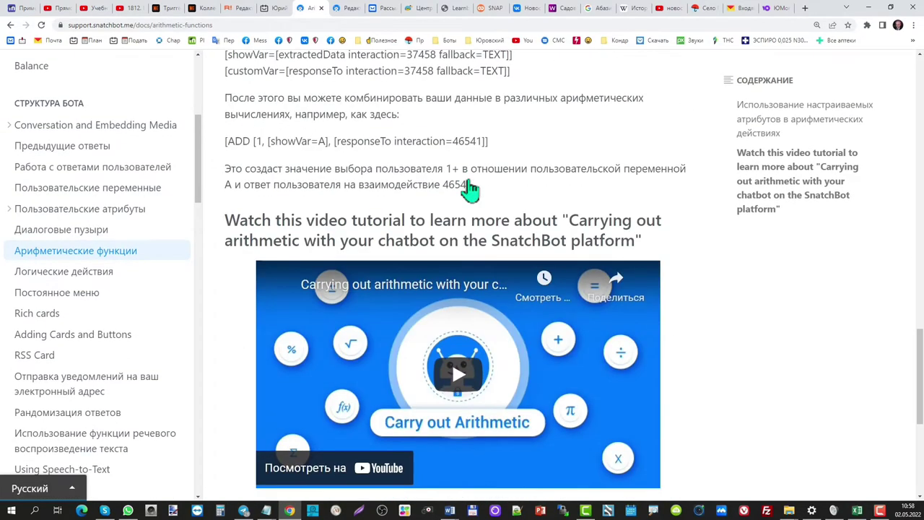
scroll(462, 192, "up", 4)
scroll(458, 278, "down", 3)
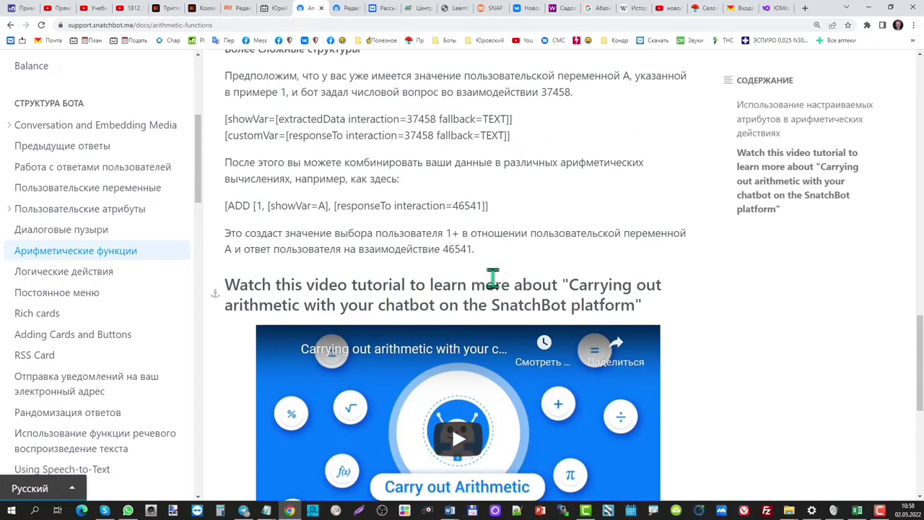
scroll(462, 328, "up", 4)
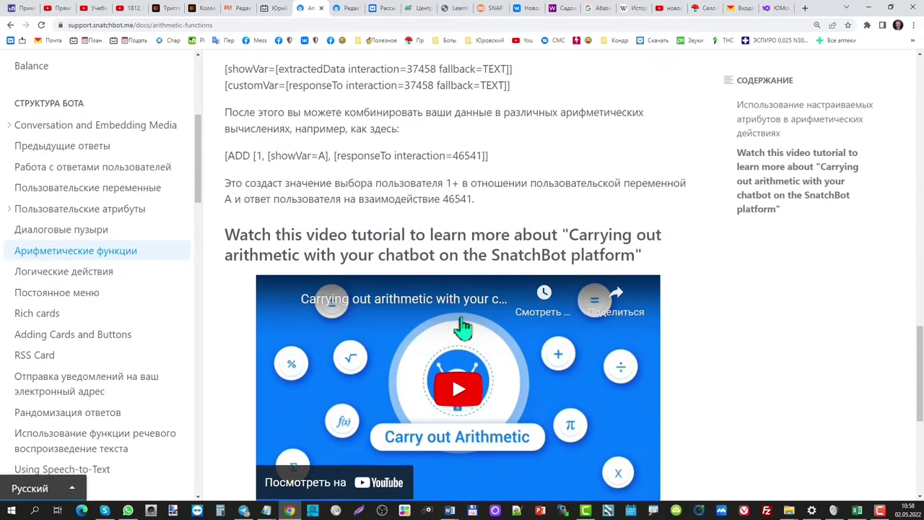
scroll(473, 333, "up", 5)
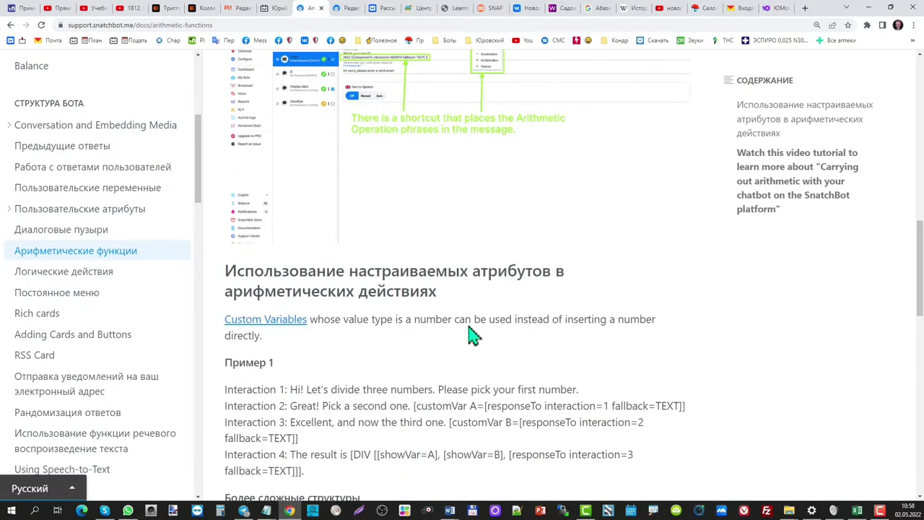
left_click(349, 9)
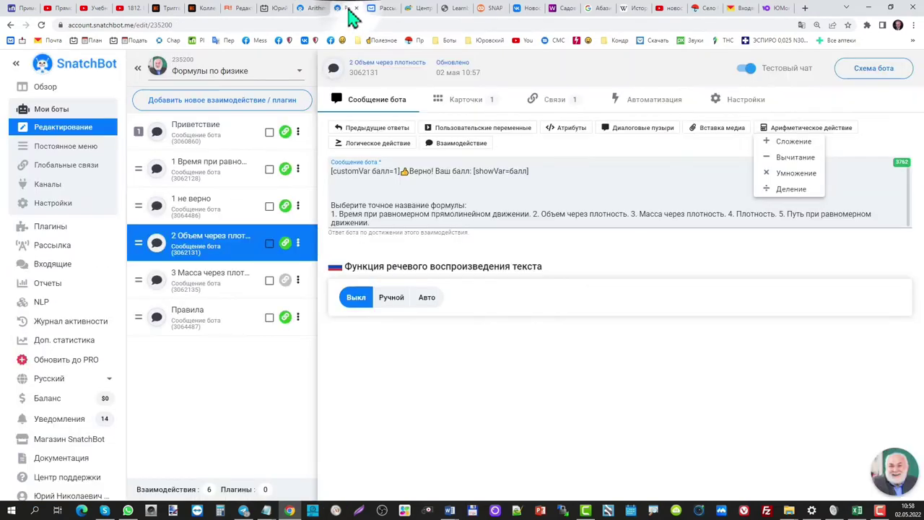
Switch to the Robochat flow editor and look through the webinar bot's lesson blocks back to its start block.
left_click(240, 10)
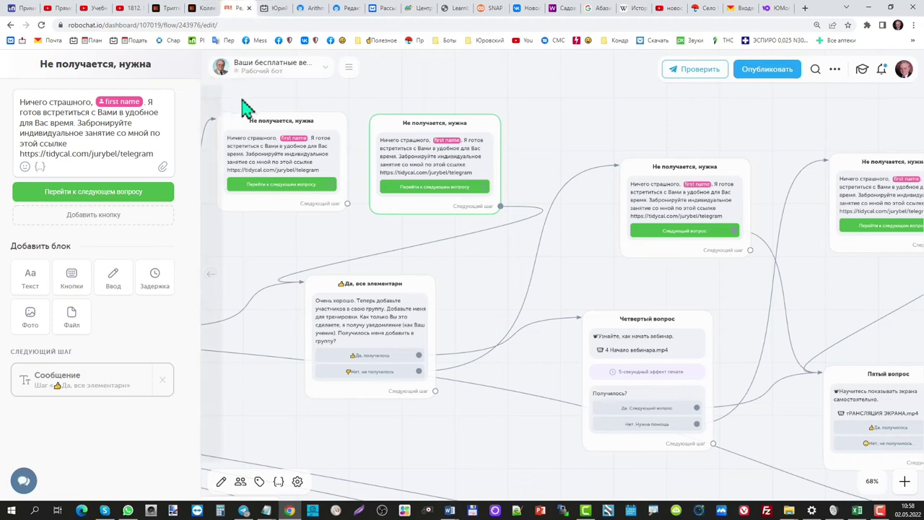
left_click_drag(316, 108, 572, 104)
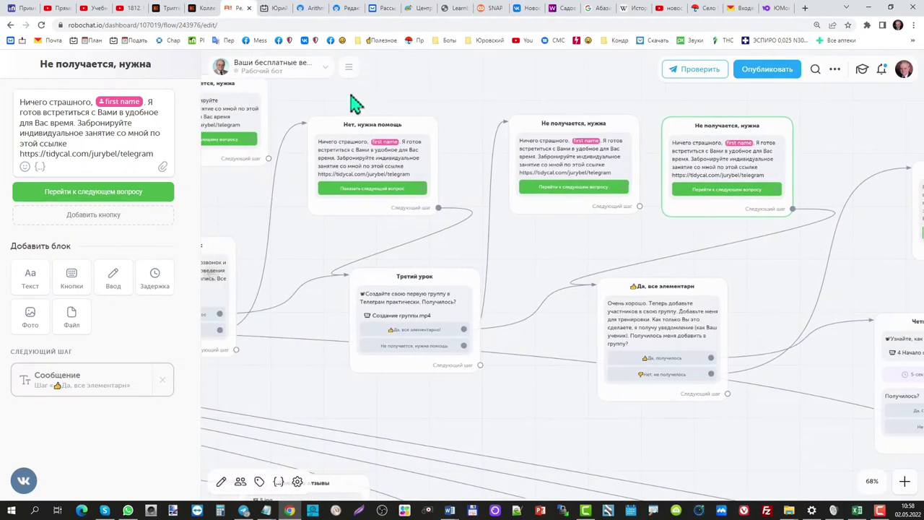
left_click_drag(350, 99, 542, 118)
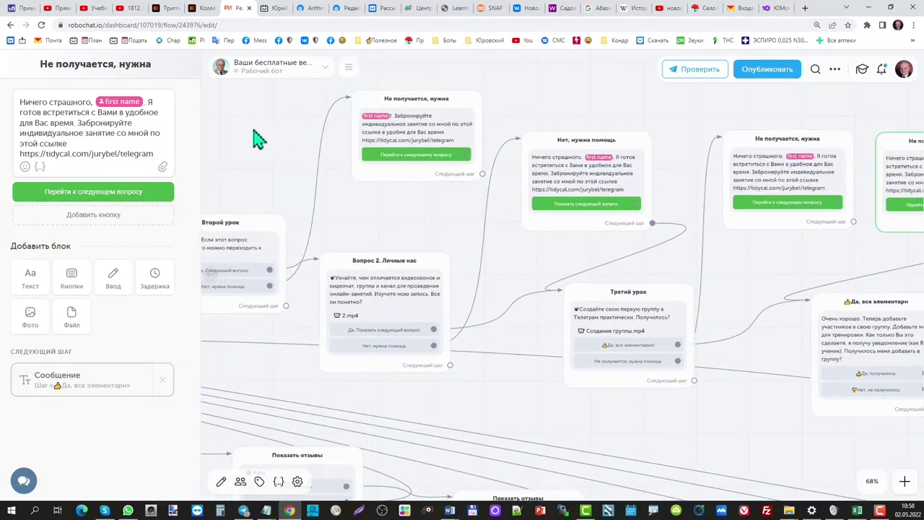
left_click_drag(258, 138, 652, 123)
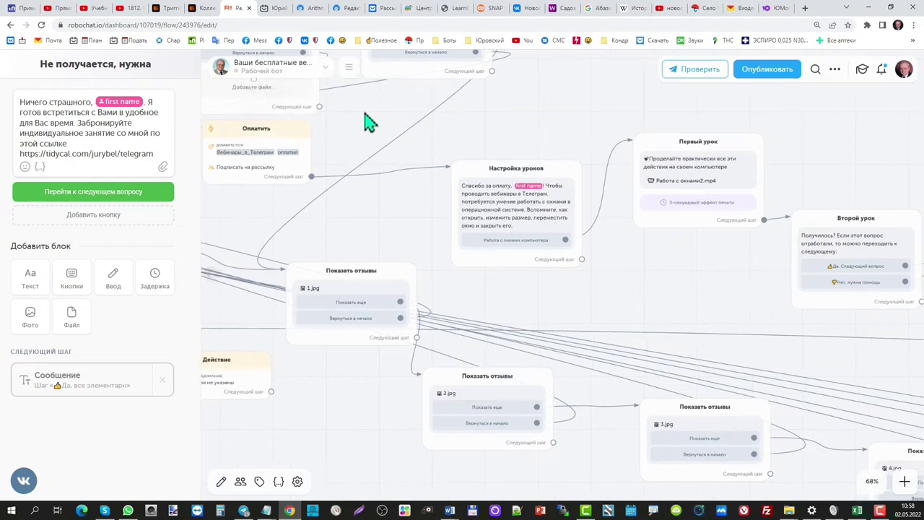
left_click_drag(367, 120, 598, 128)
left_click_drag(377, 111, 557, 118)
left_click_drag(365, 123, 489, 120)
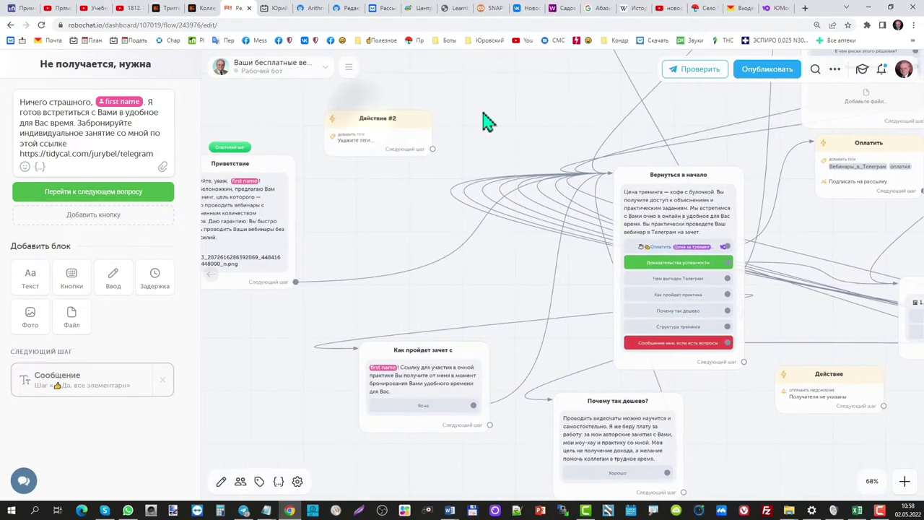
left_click_drag(383, 190, 417, 190)
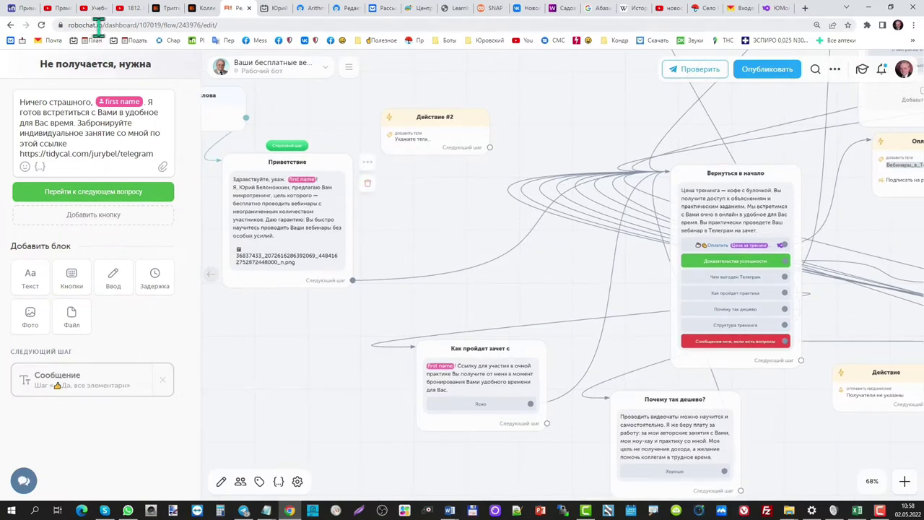
View Robochat's support chat, close it, and open the "Приветствие" start block to look at its message.
left_click_drag(103, 26, 64, 25)
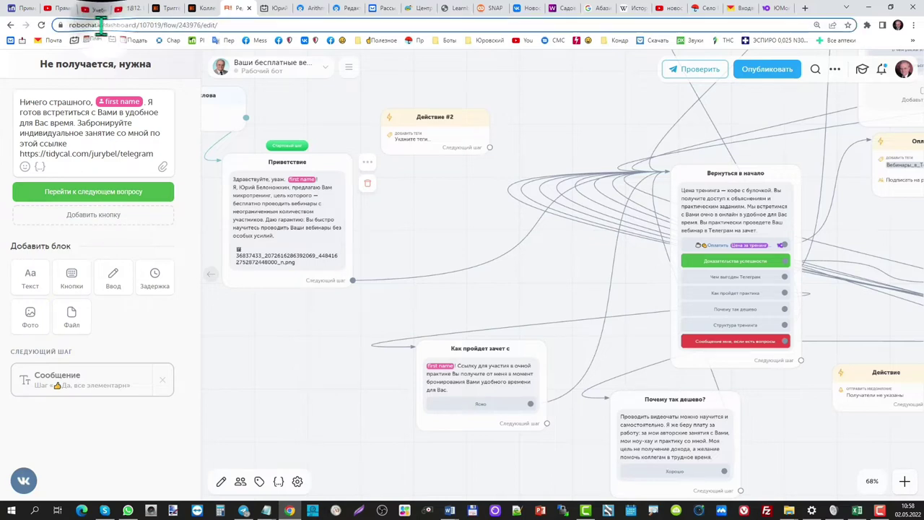
left_click(23, 480)
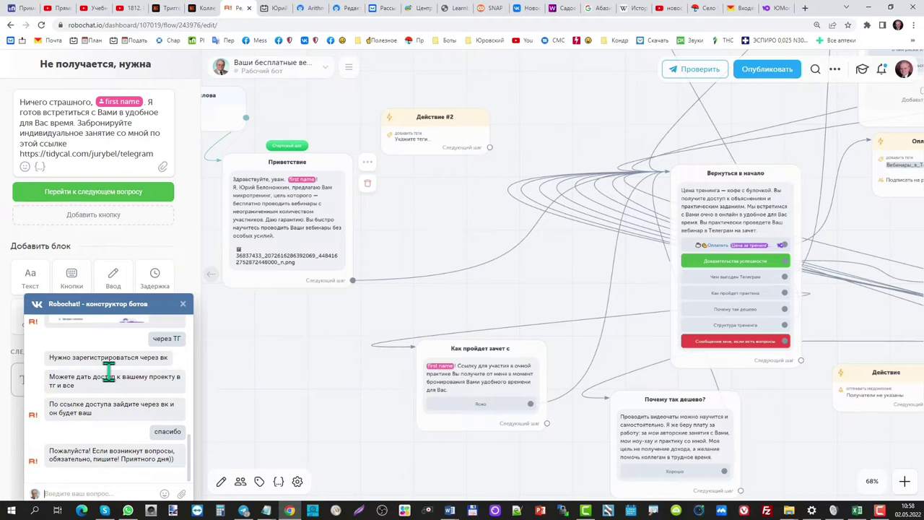
left_click(183, 304)
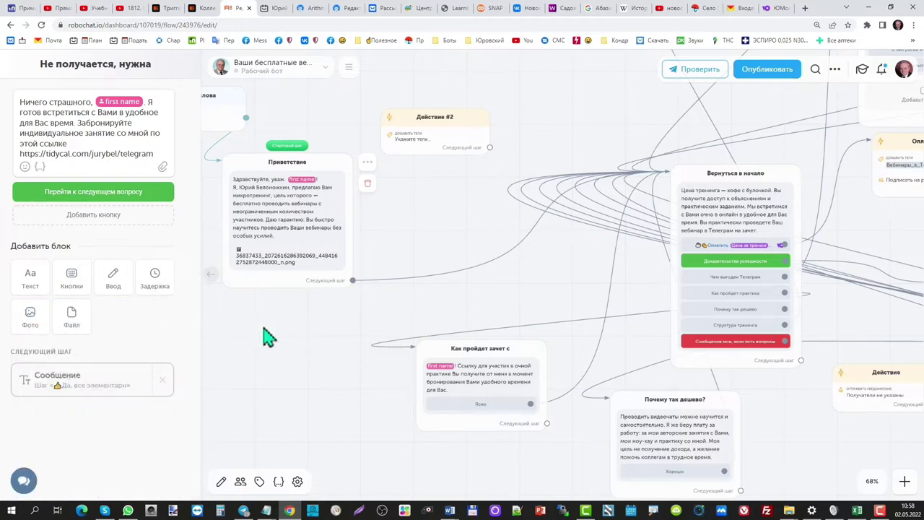
left_click(290, 217)
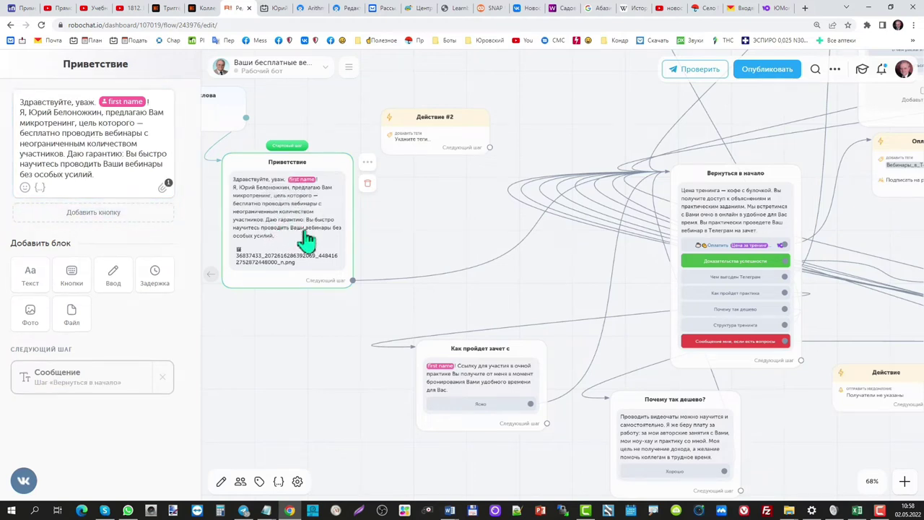
mouse_move(433, 238)
left_mouse_down()
mouse_move(412, 241)
mouse_move(431, 236)
left_mouse_up()
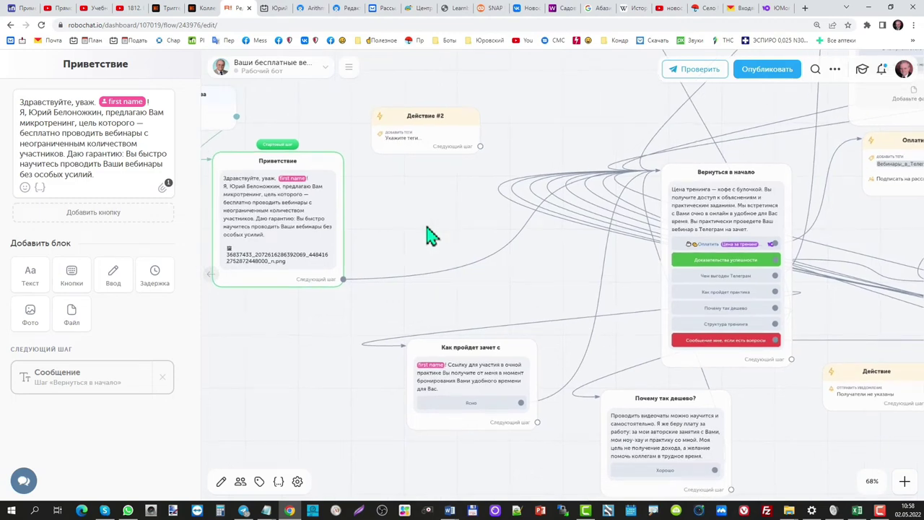
Switch to Telegram and delete the whole chat with the "Ваши бесплатные вебинары в Телеграм" bot.
left_click(244, 511)
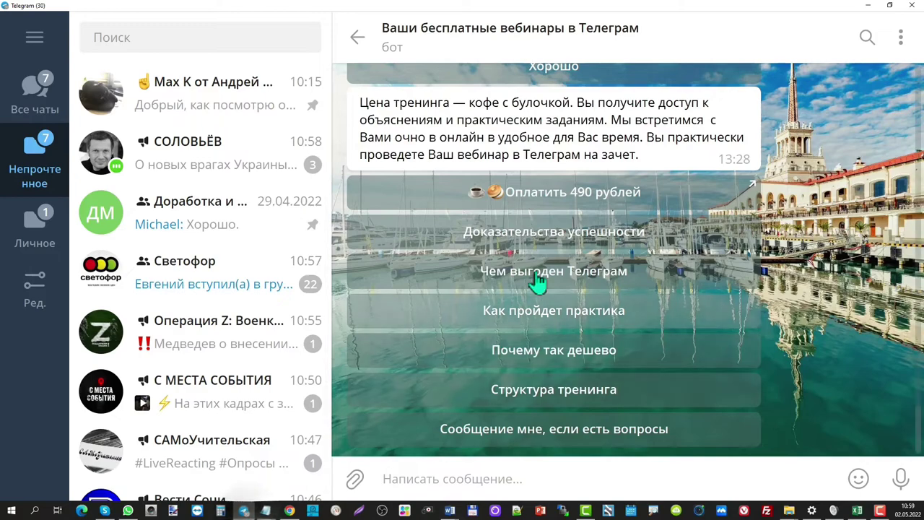
scroll(541, 285, "up", 5)
scroll(539, 283, "down", 3)
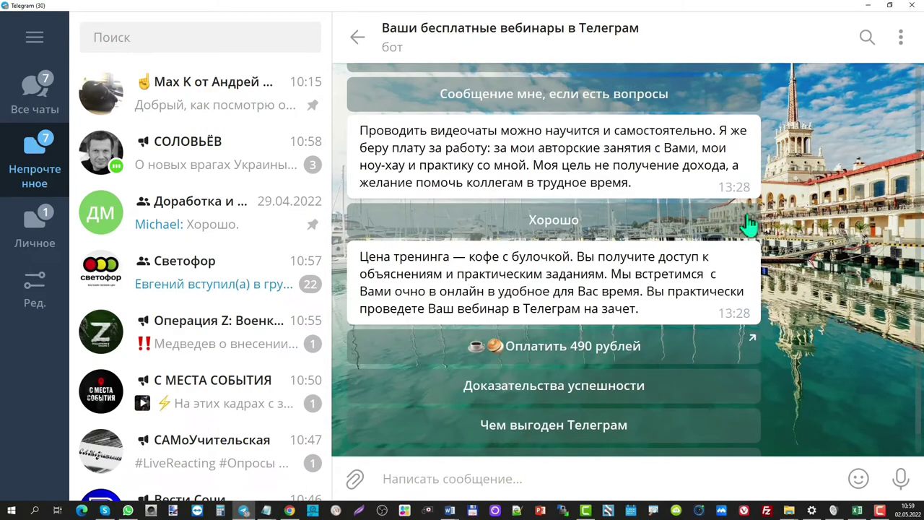
left_click(901, 40)
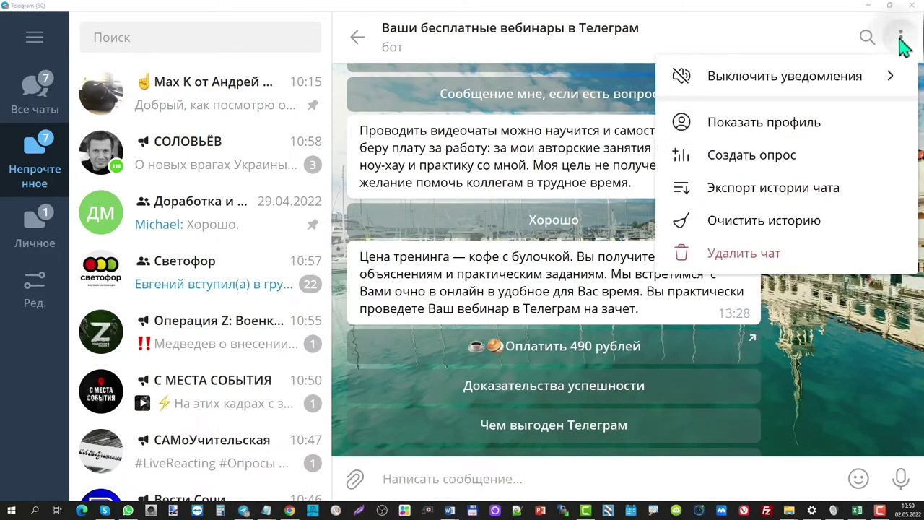
left_click(743, 254)
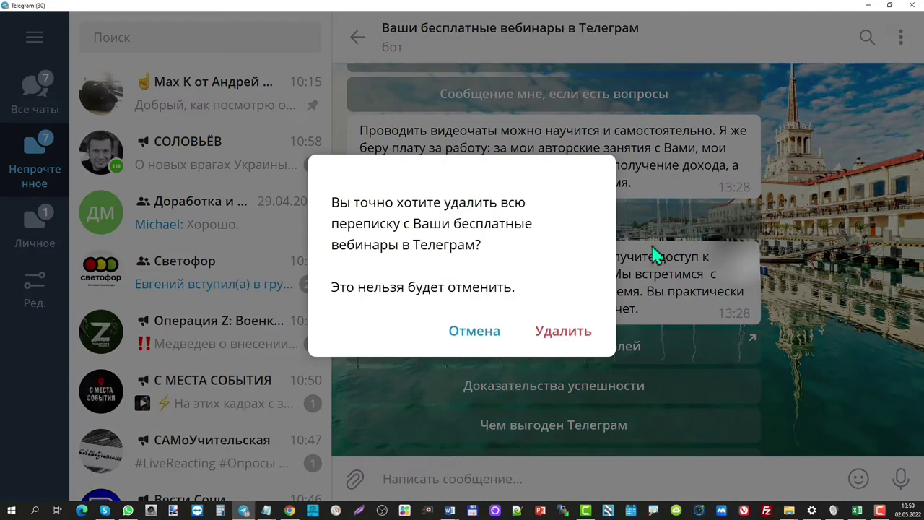
left_click(581, 334)
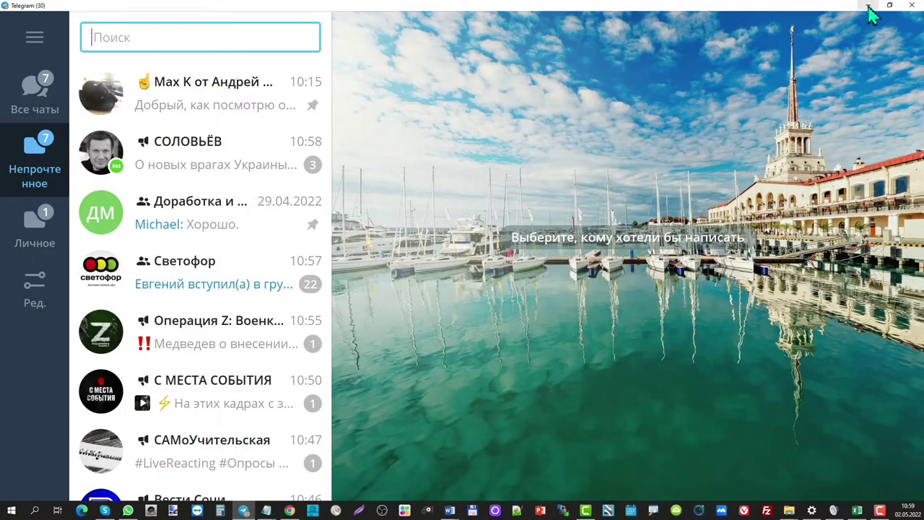
Return to the Robochat flow editor, launch the bot check in Telegram, and start the bot there.
left_click(868, 5)
left_click(697, 73)
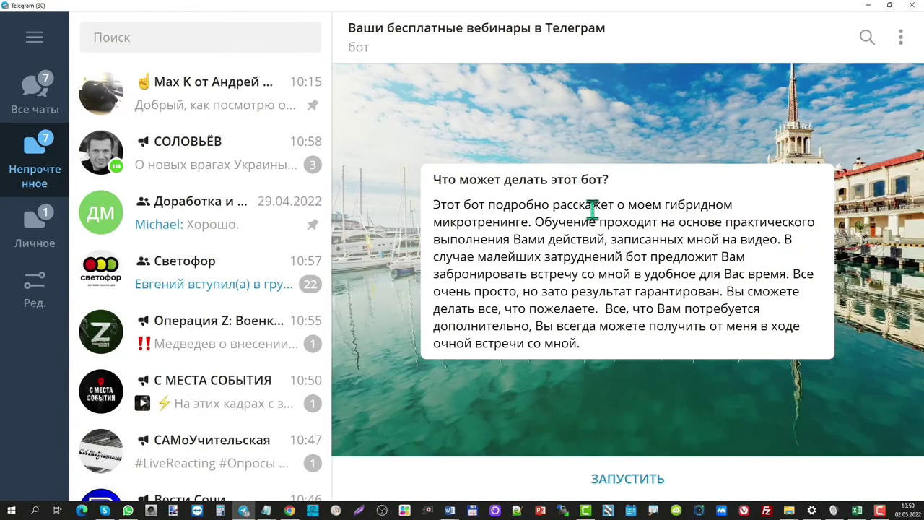
left_click(623, 483)
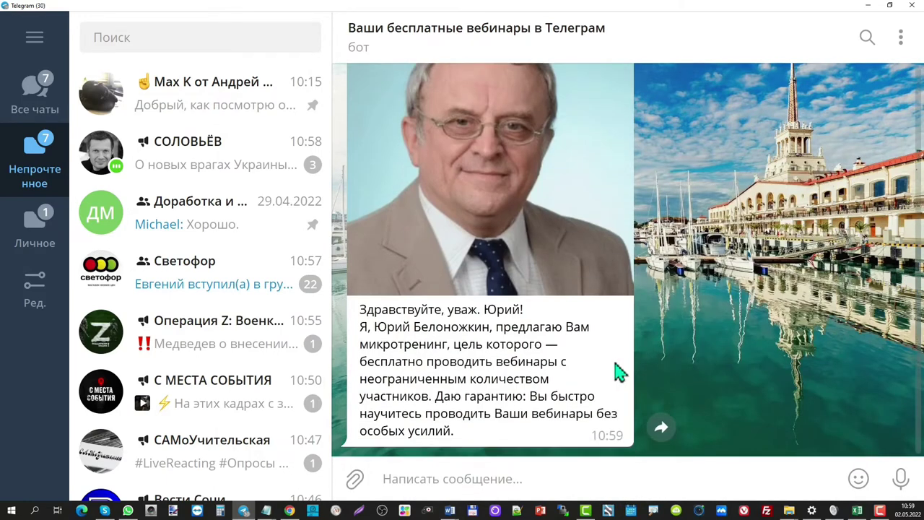
Examine how the greeting inserts the recipient's first name, and look through the training price message with its buttons.
scroll(619, 372, "up", 5)
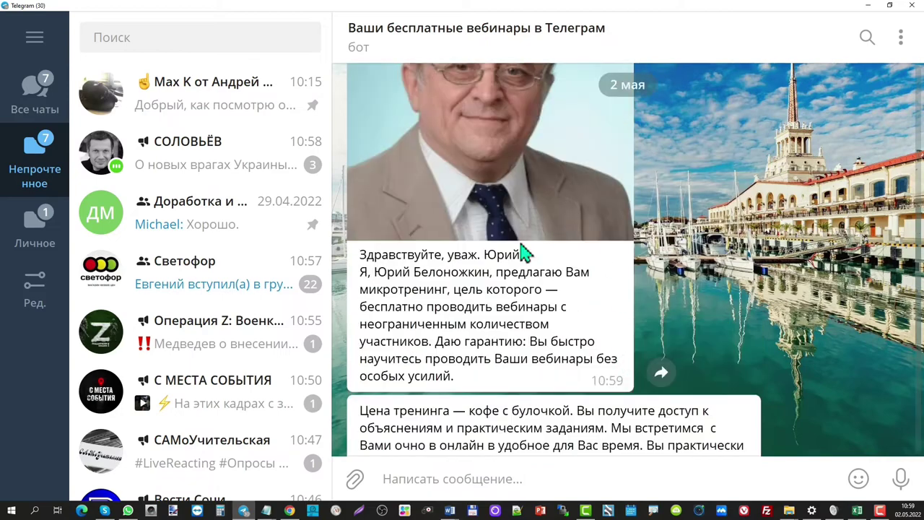
double_click(521, 253)
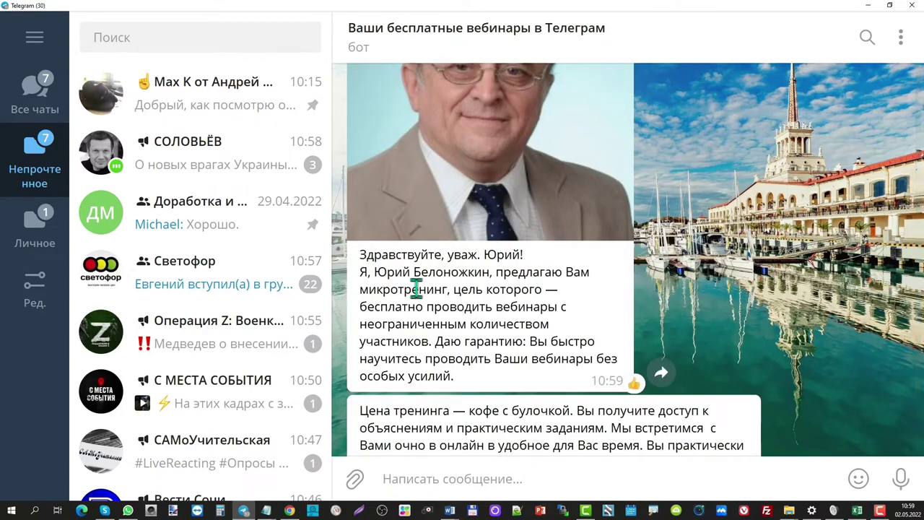
scroll(422, 289, "down", 4)
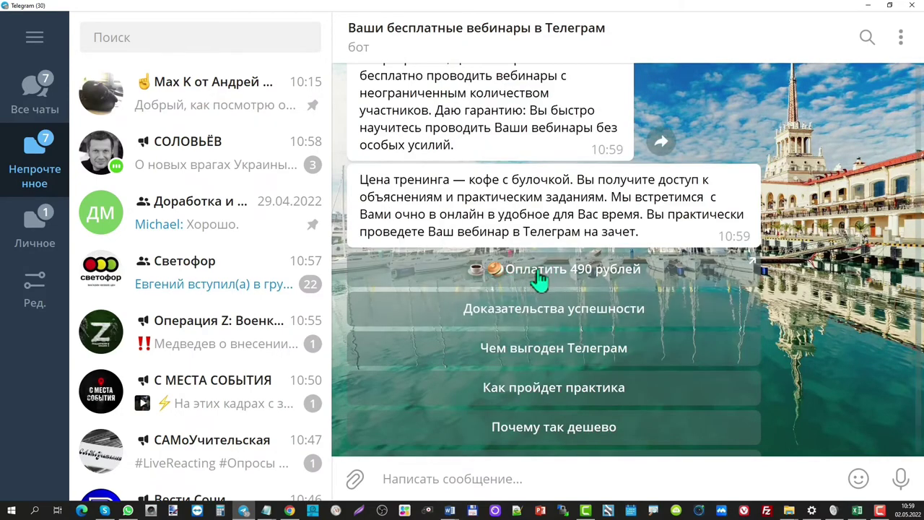
Follow the "Оплатить 490 рублей" link from the bot message and look over the YooMoney payment page.
left_click(564, 281)
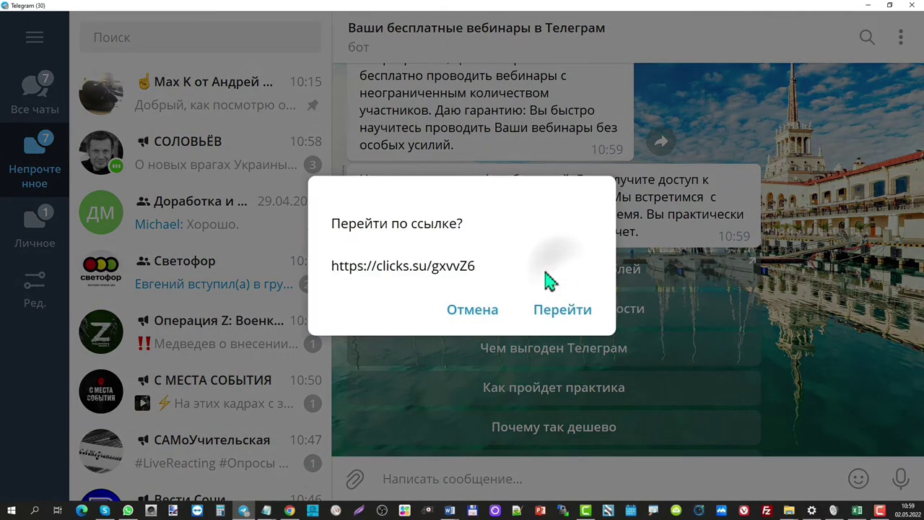
left_click(568, 309)
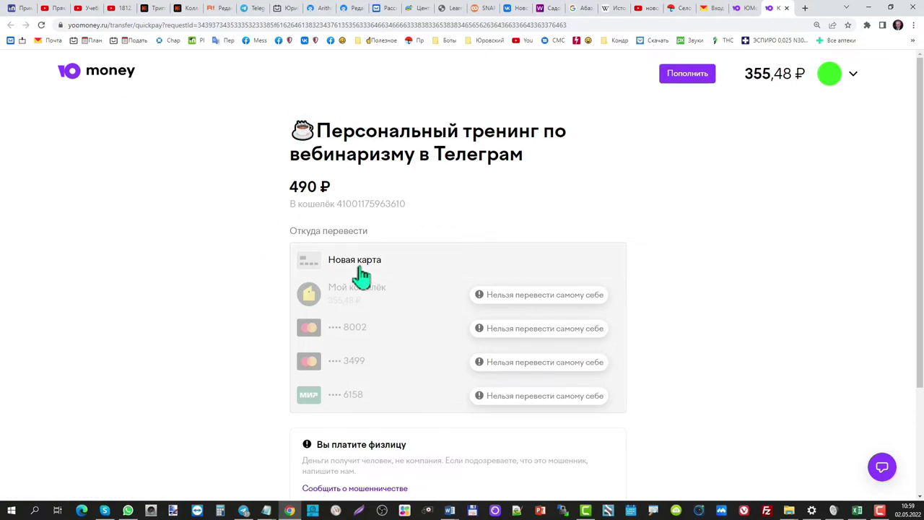
scroll(406, 413, "down", 1)
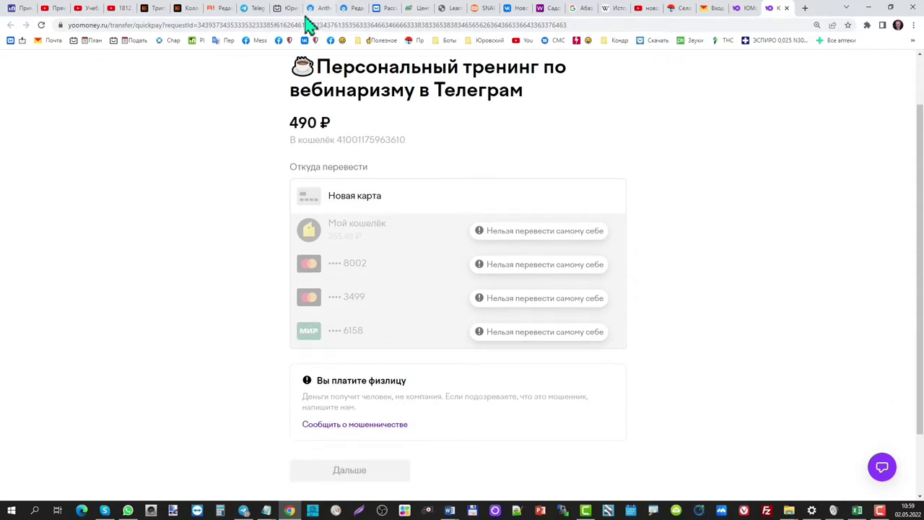
Return to the Robochat flow editor and bring the "Вернуться в начало" block with its payment button into focus.
left_click(217, 11)
left_click_drag(521, 270, 289, 279)
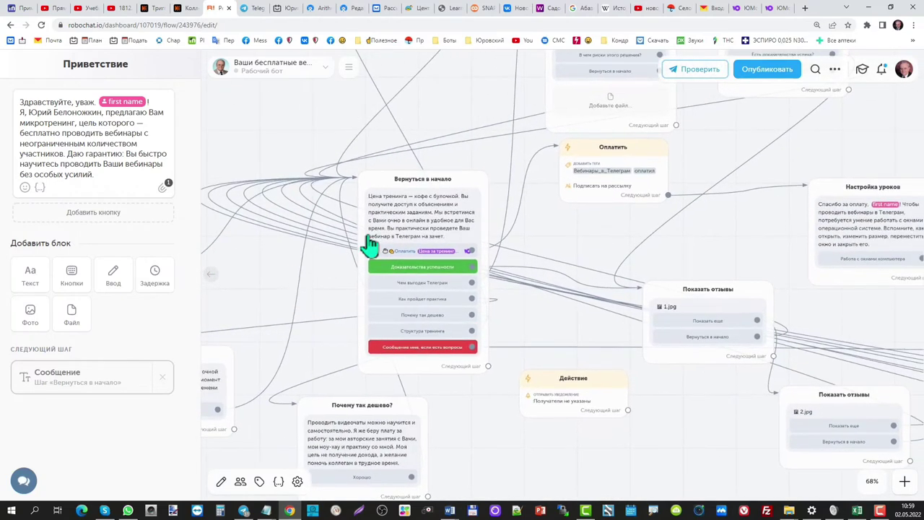